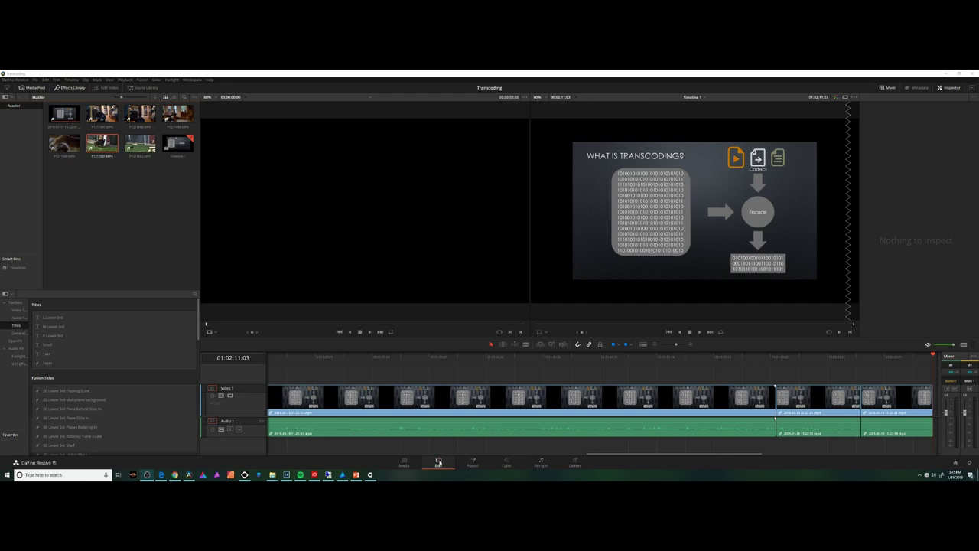
Step: Select all seven Media Pool clips, from the first clip to the last
left_click(139, 144)
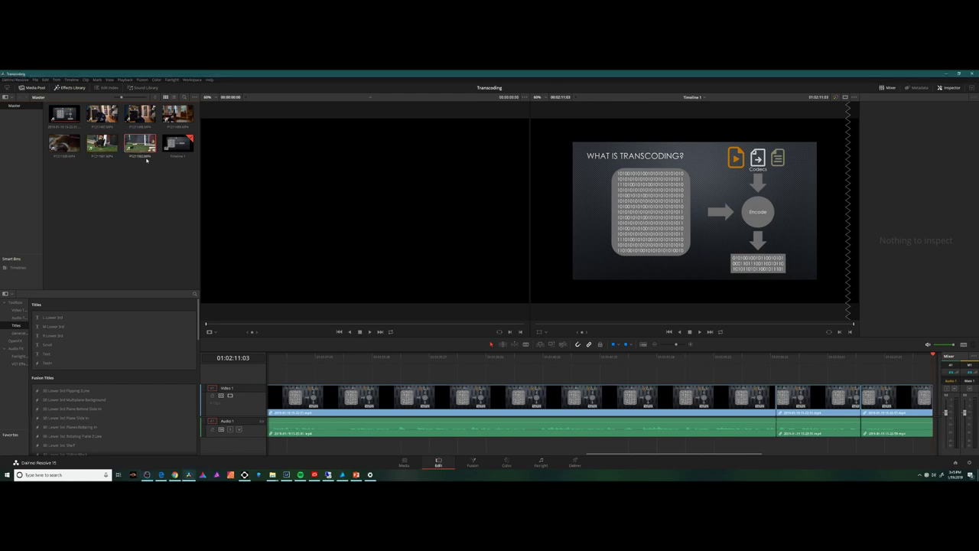
left_click(65, 114, "shift")
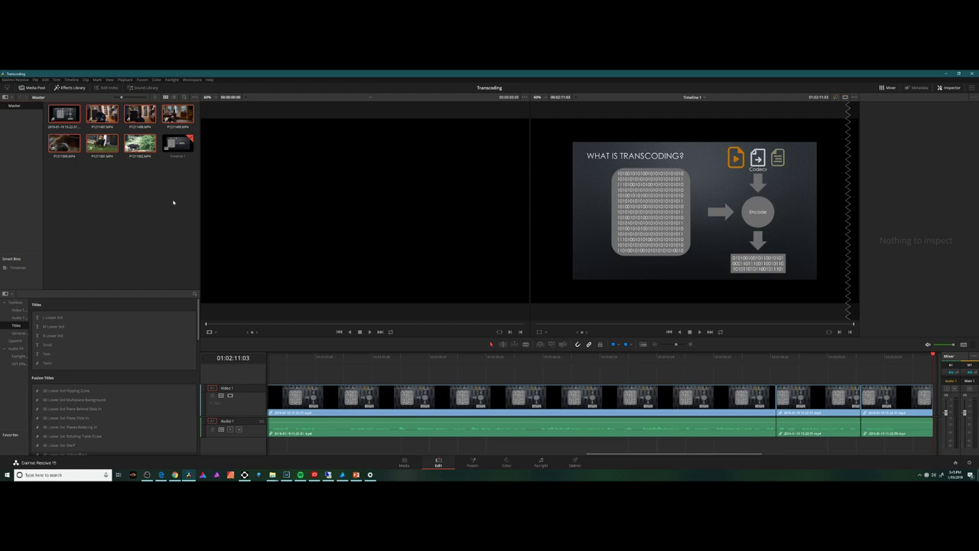
Step: Switch File > Media Management to Transcode and browse for the media destination folder
left_click(35, 79)
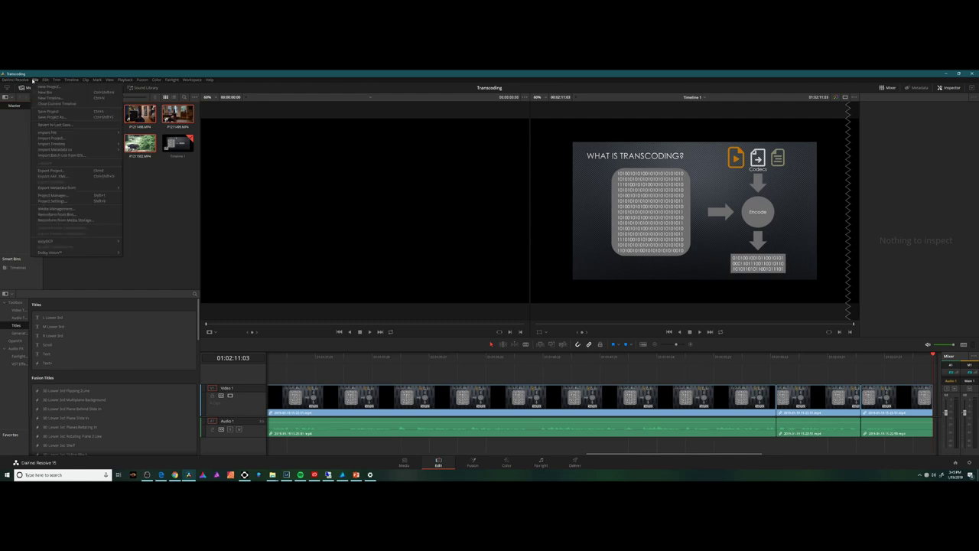
left_click(52, 208)
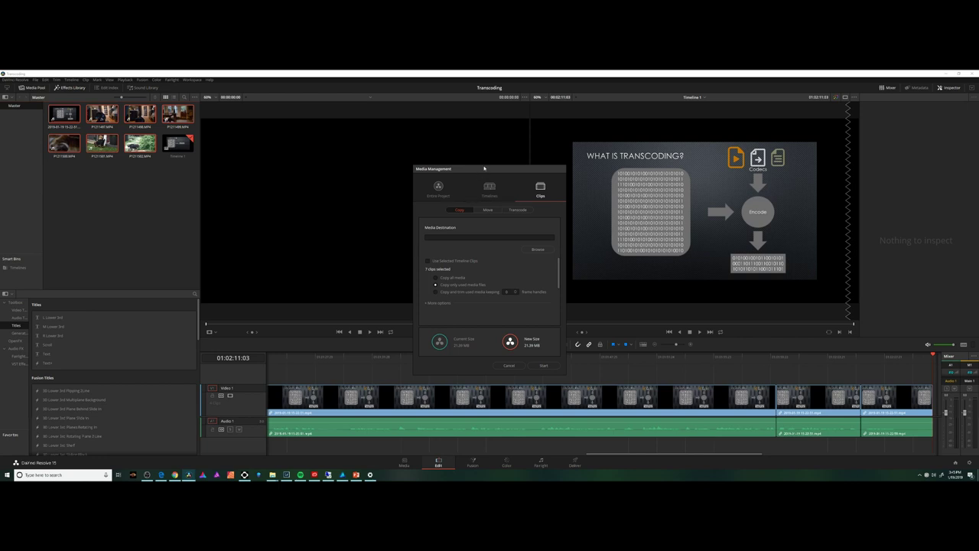
left_click_drag(485, 168, 270, 114)
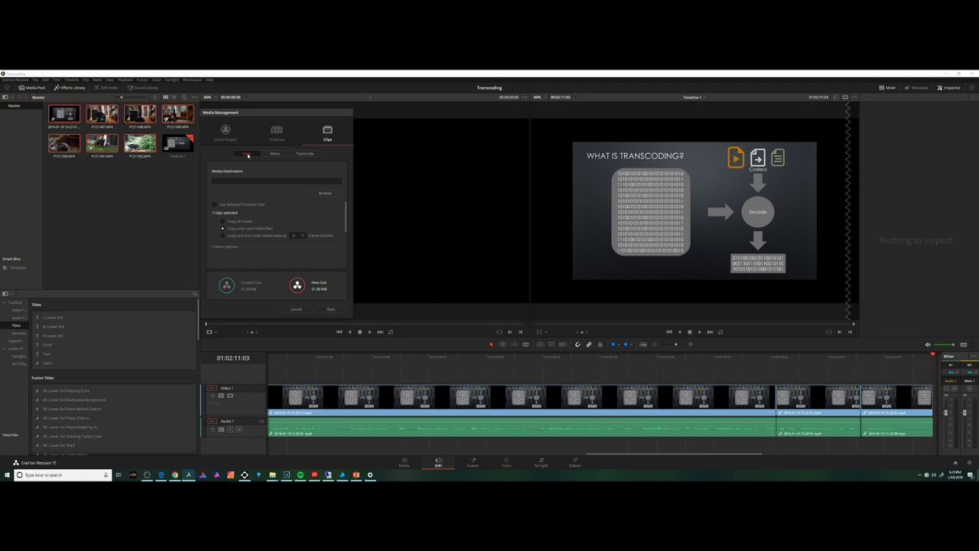
left_click(303, 154)
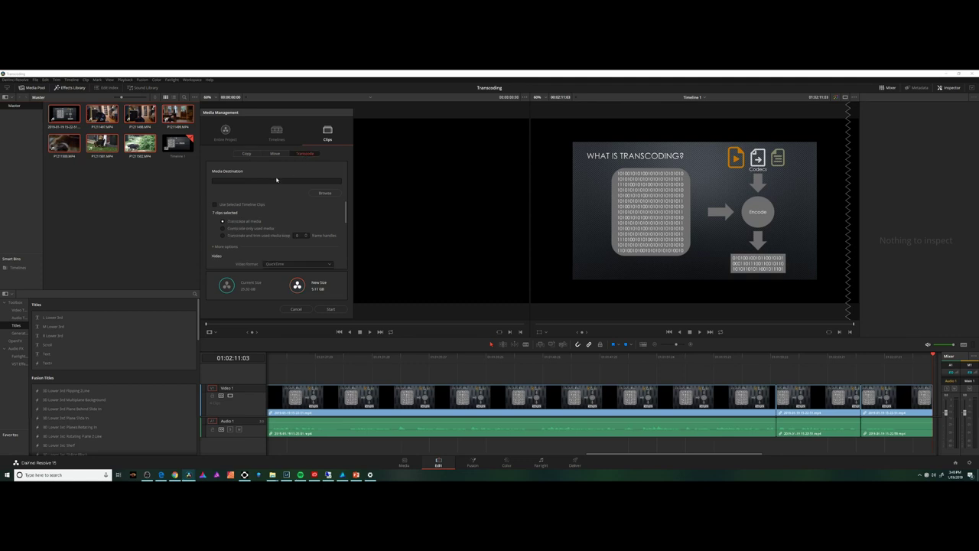
left_click(276, 180)
Step: Set the transcoded media destination to the Scratch (K:) drive
left_click(324, 193)
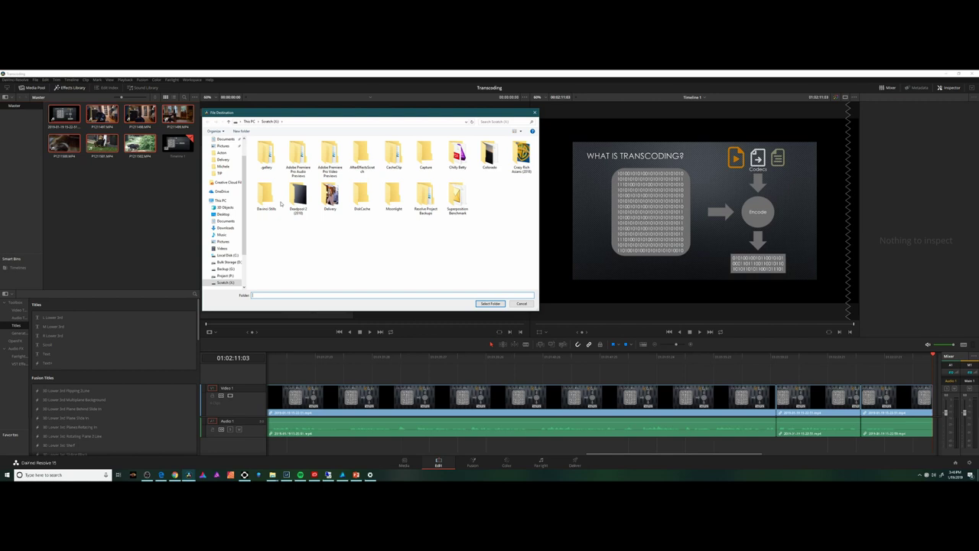
scroll(226, 256, "down", 1)
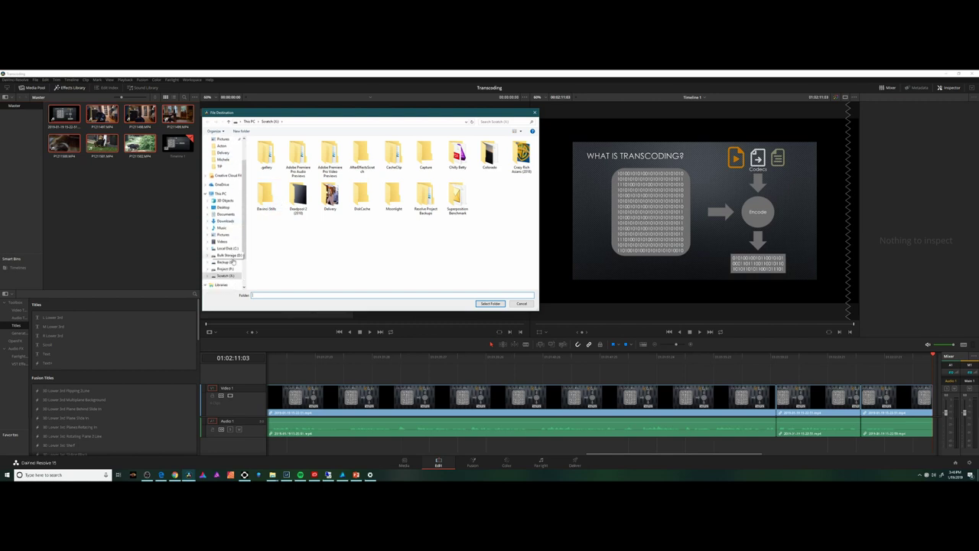
left_click(224, 275)
left_click(489, 303)
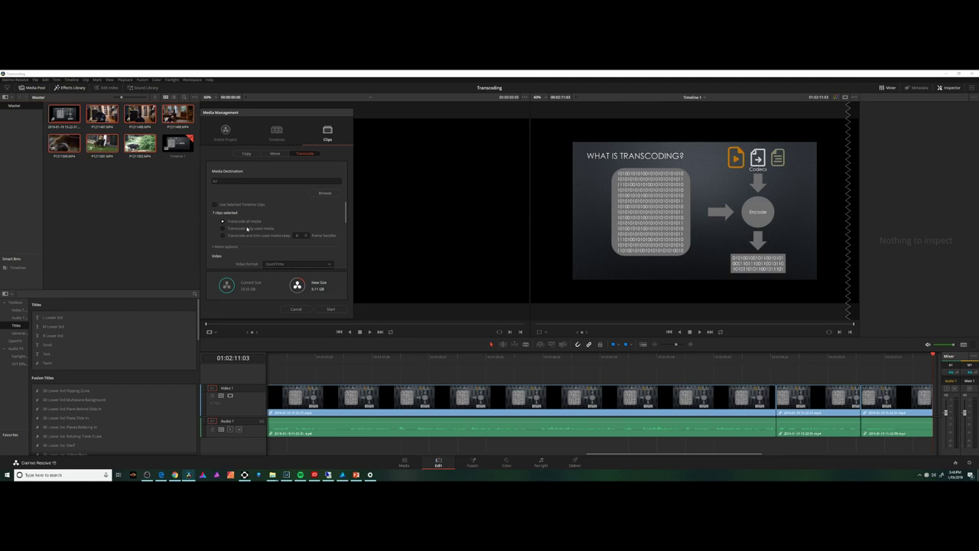
Step: Review the Video codec settings, then cancel Media Management without transcoding
scroll(302, 226, "down", 3)
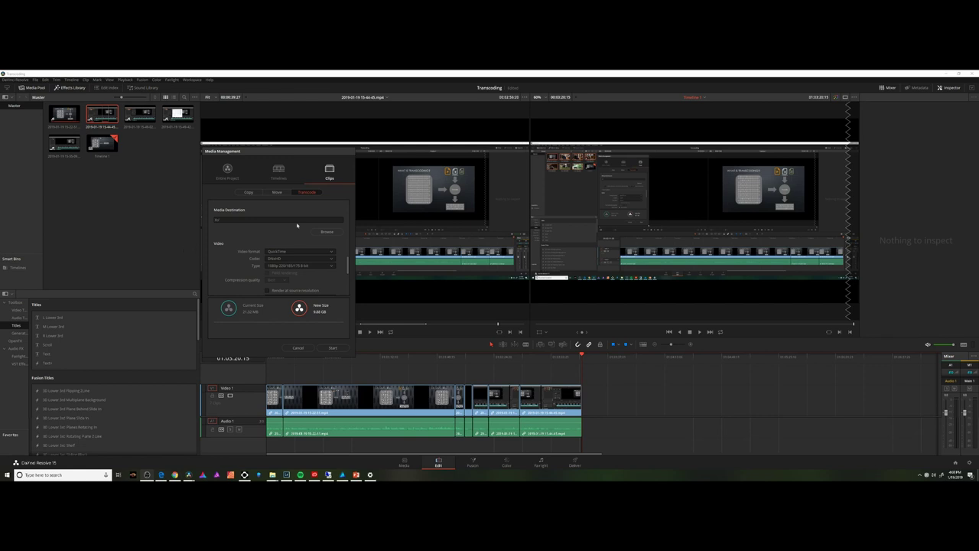
left_click(297, 348)
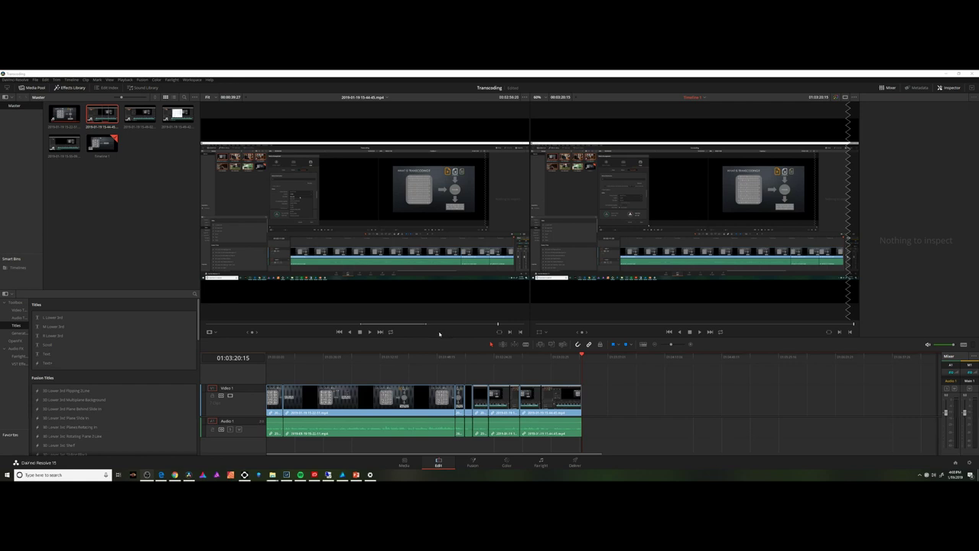
Step: Generate optimized media for the long Video 1 timeline clip from its context menu
right_click(345, 394)
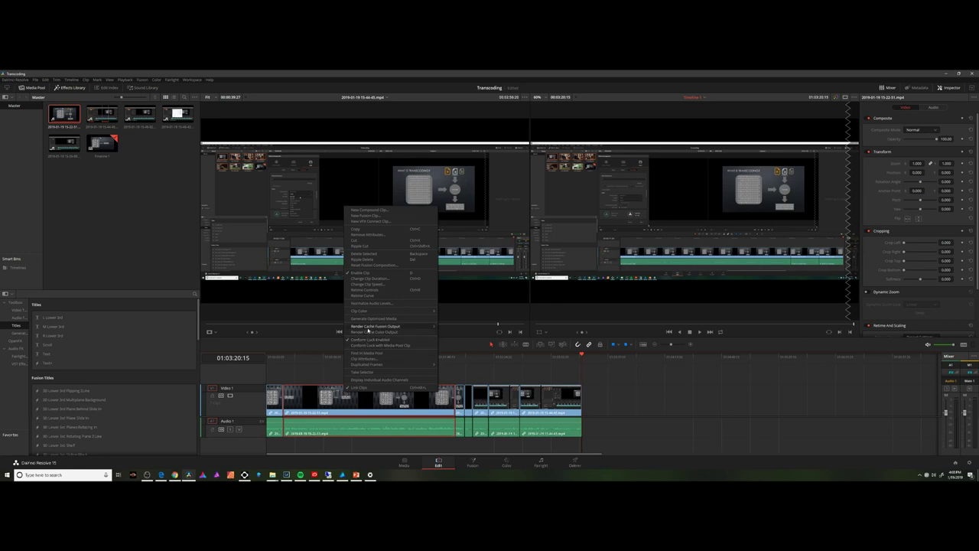
left_click(335, 410)
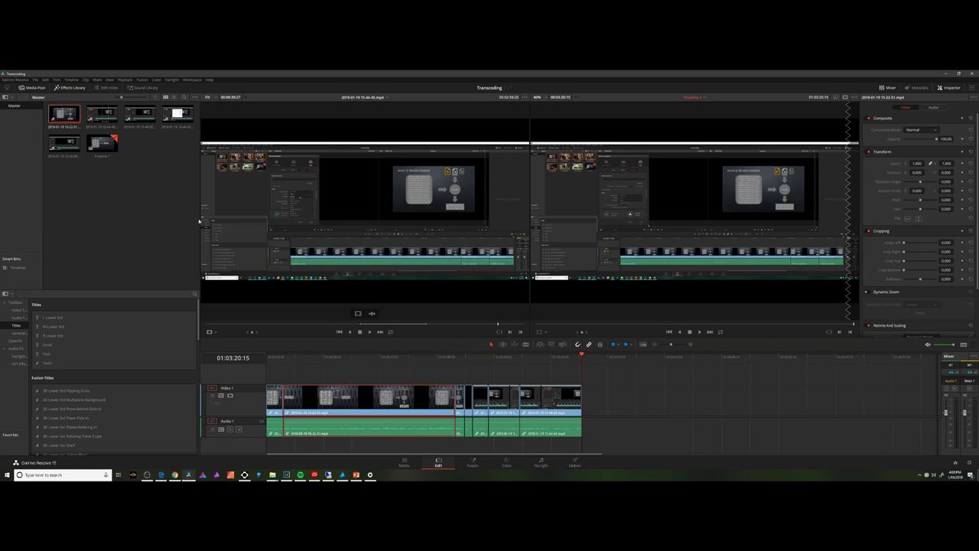
right_click(69, 143)
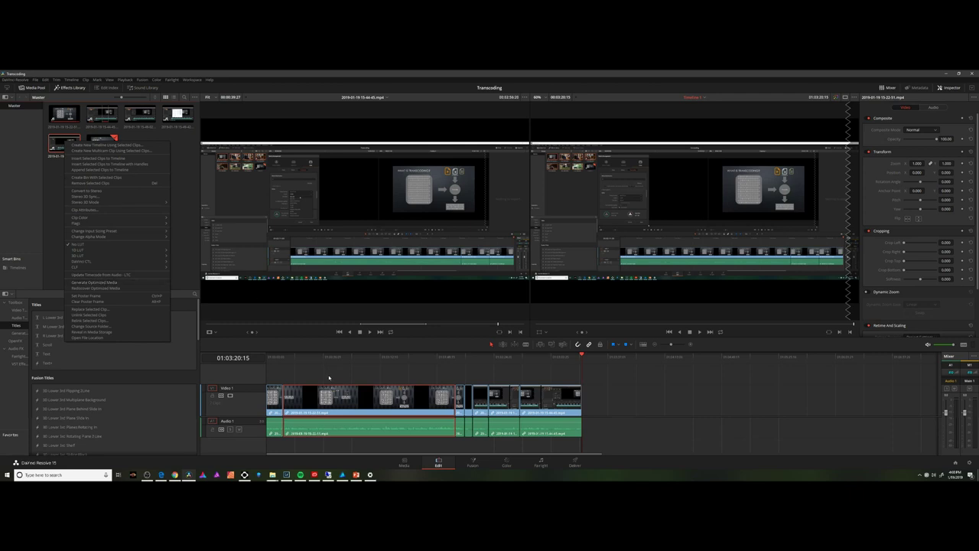
right_click(335, 399)
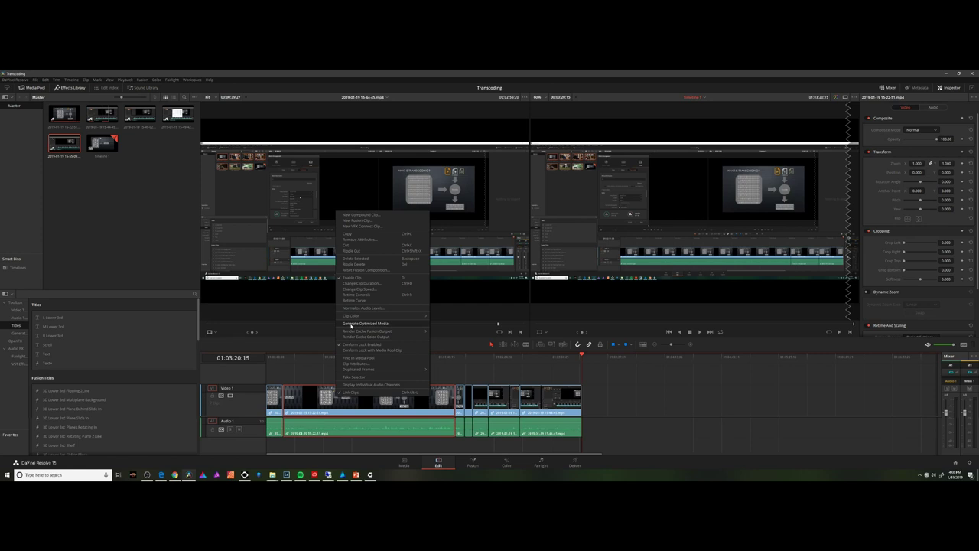
left_click(351, 325)
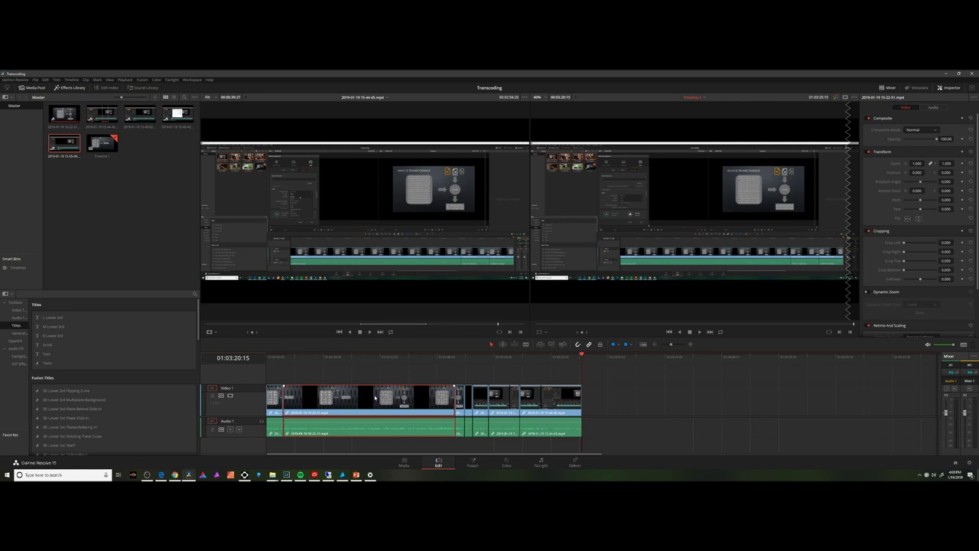
right_click(355, 394)
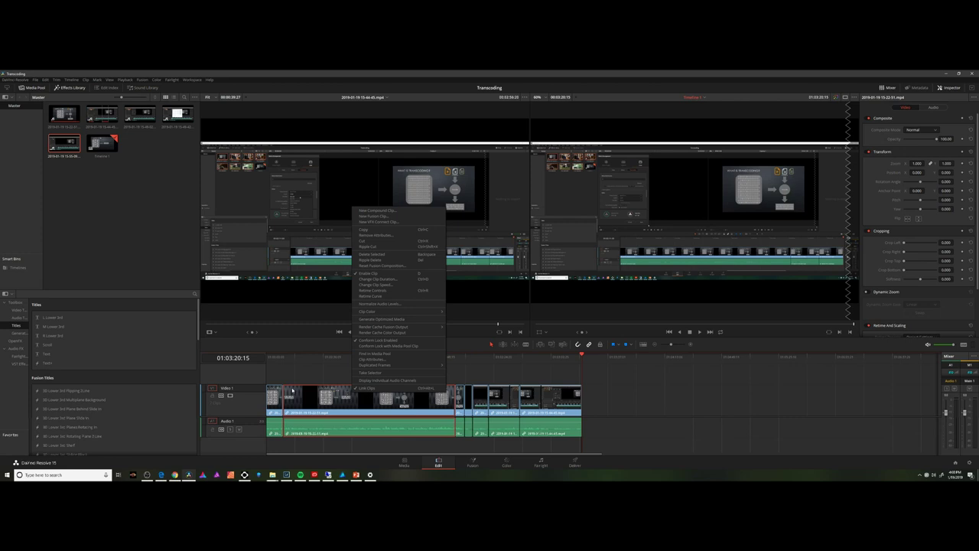
left_click(65, 118)
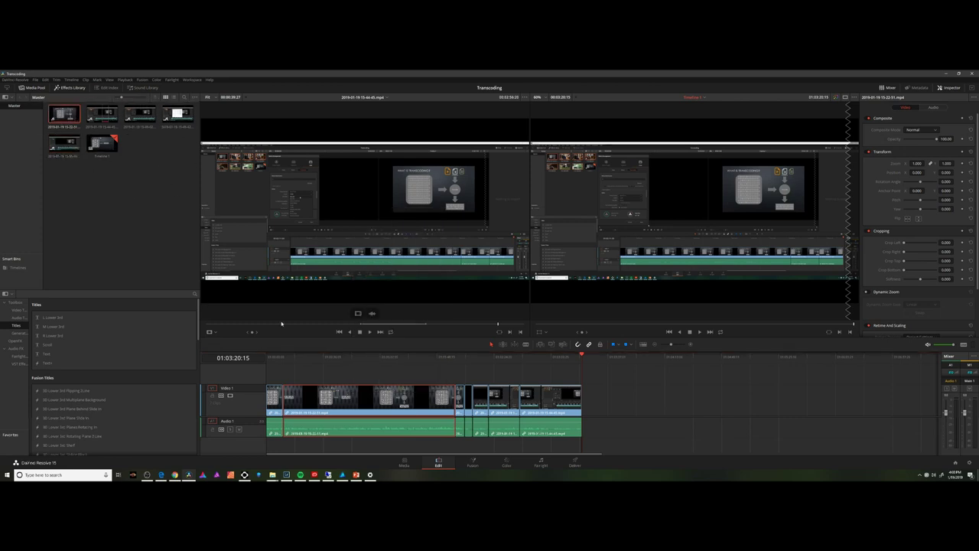
right_click(339, 395)
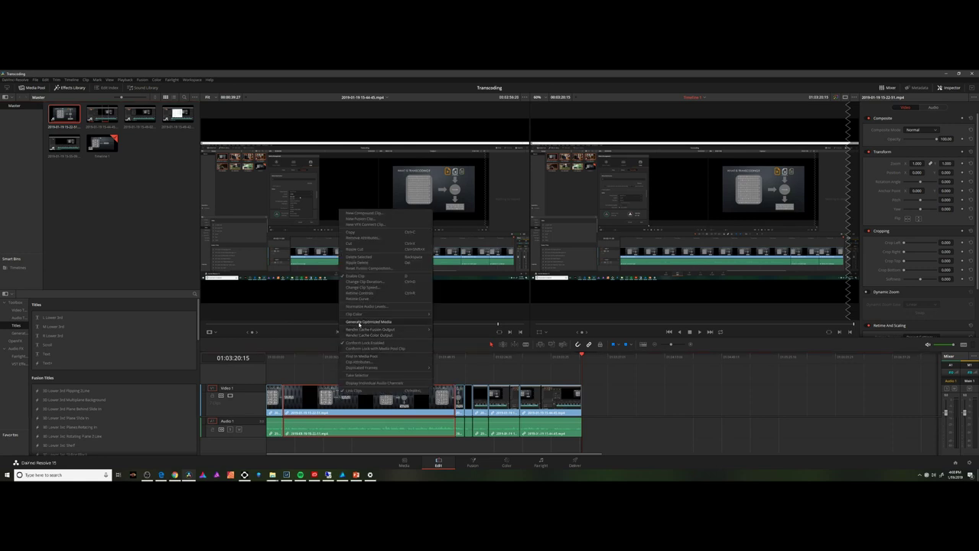
left_click(366, 322)
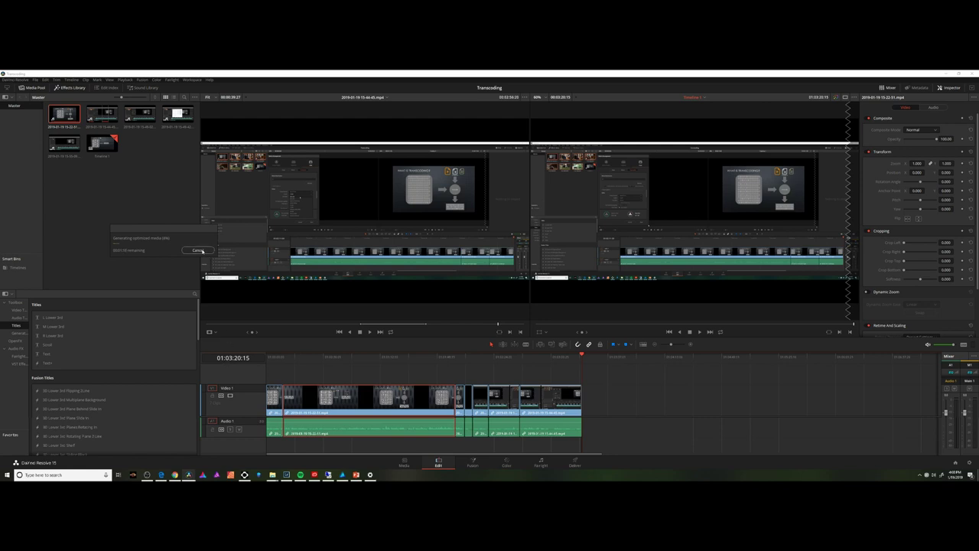
Step: Cancel the optimized media generation in progress
left_click(198, 250)
left_click(15, 78)
left_click(18, 96)
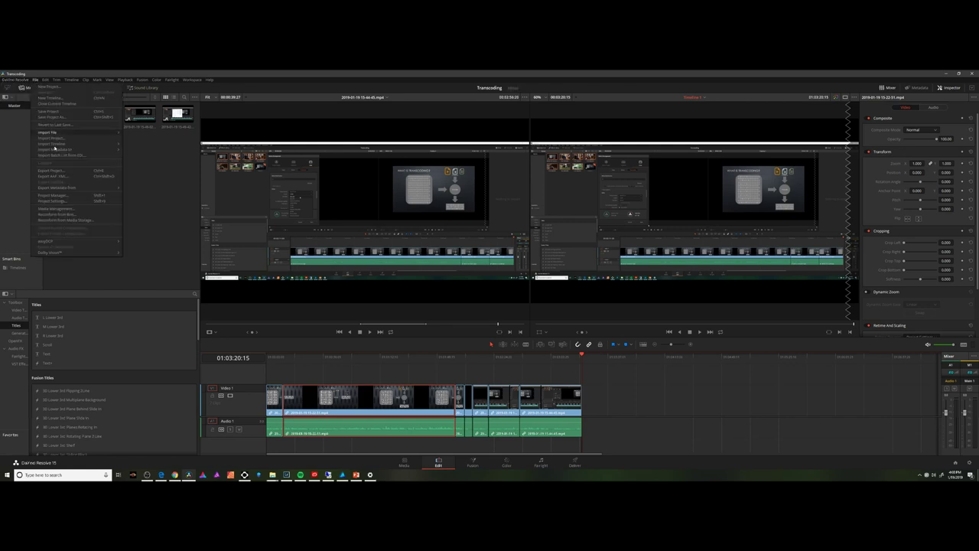
Step: Check Optimized Media Resolution in Project Settings' Master Settings, keeping Choose Automatically
left_click(35, 79)
left_click(64, 201)
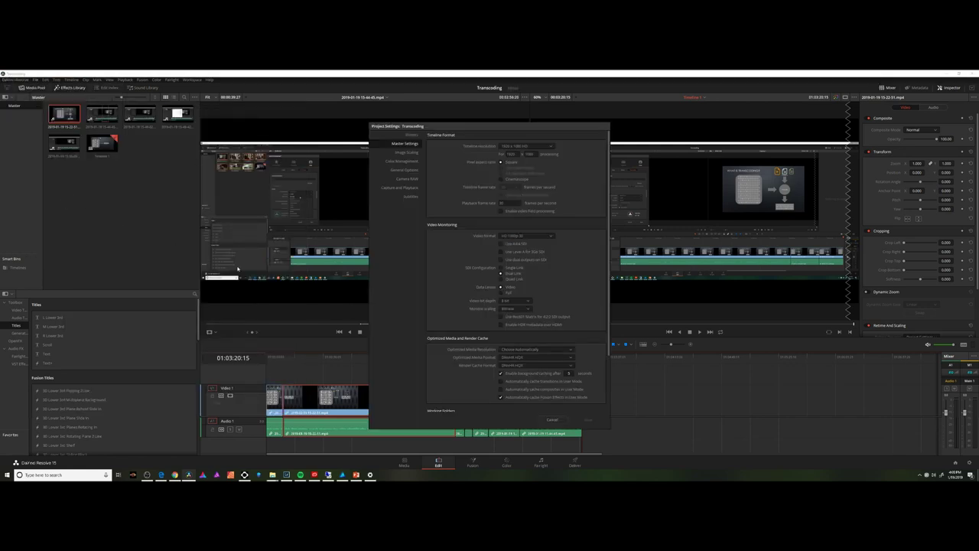
left_click_drag(490, 129, 160, 107)
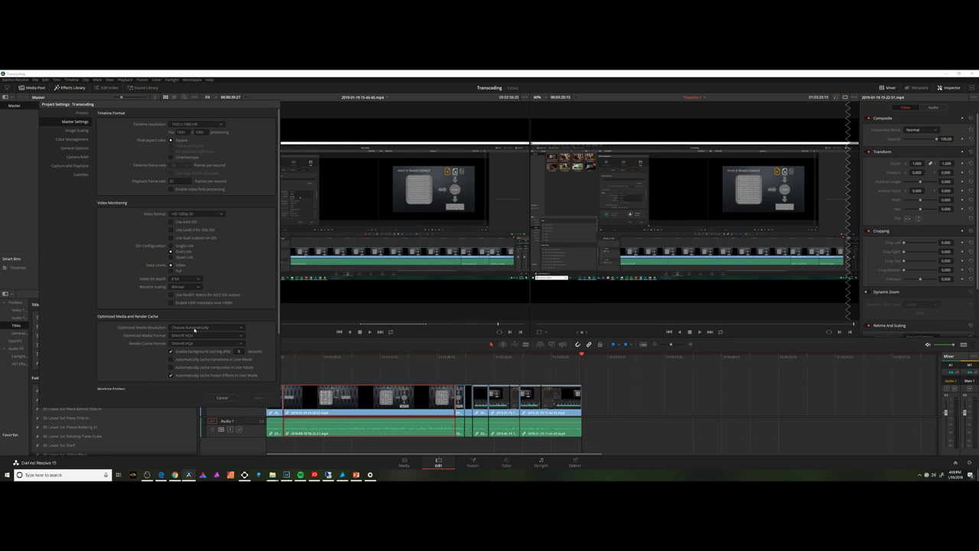
left_click(194, 328)
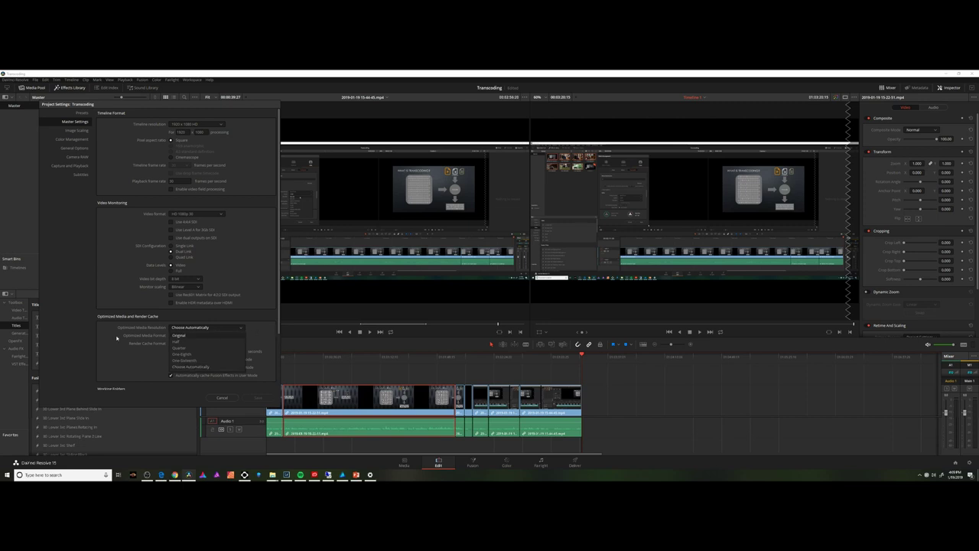
left_click(116, 338)
left_click(175, 328)
left_click(175, 353)
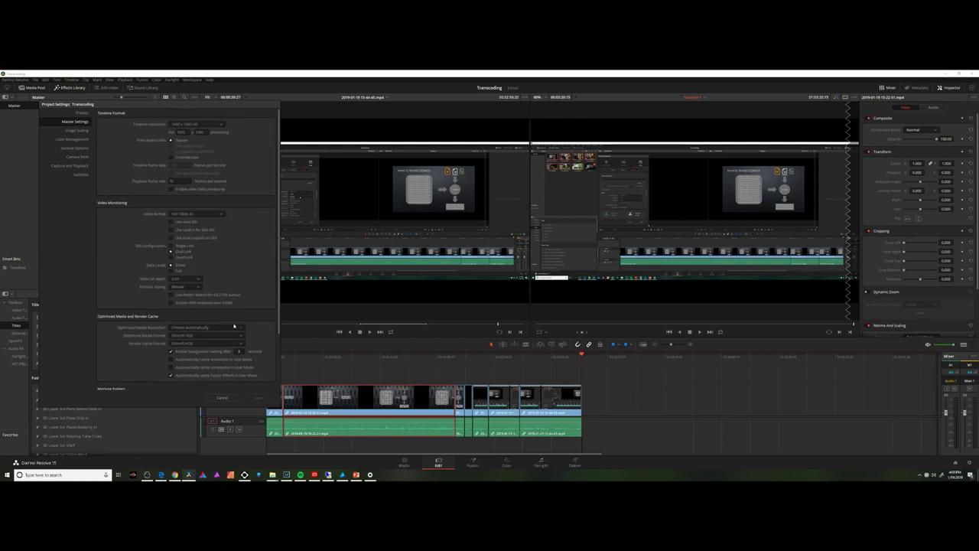
Step: Dismiss Project Settings and regenerate optimized media for the Video 1 clip
left_click(222, 398)
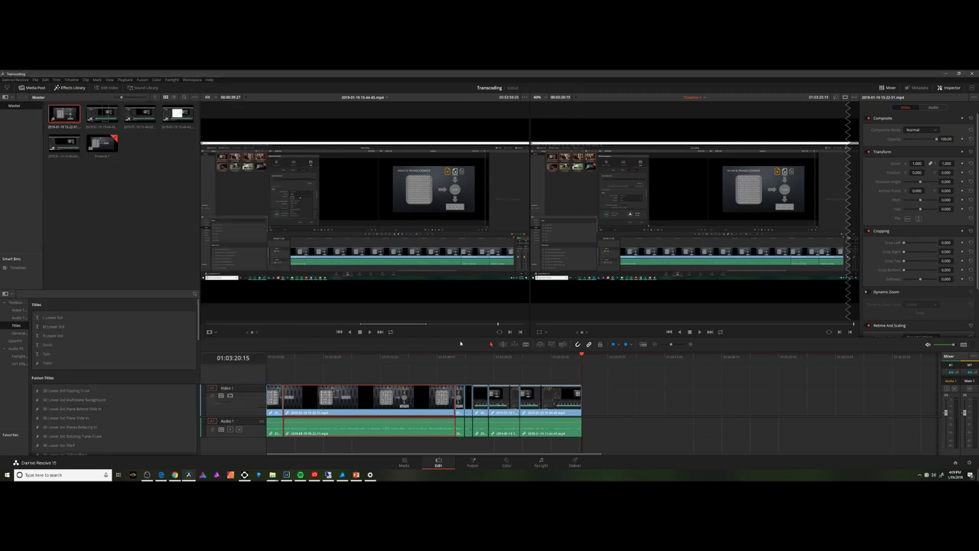
right_click(333, 393)
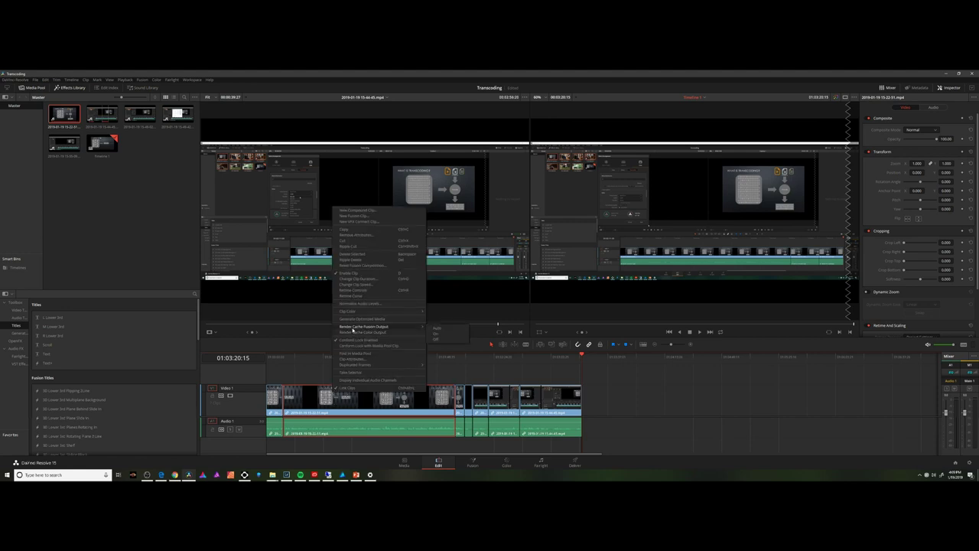
right_click(317, 389)
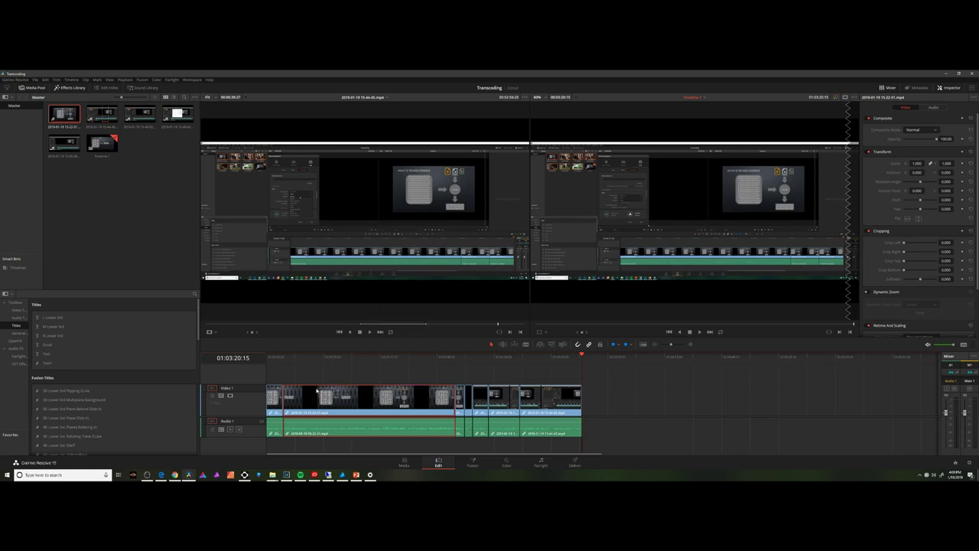
left_click(337, 315)
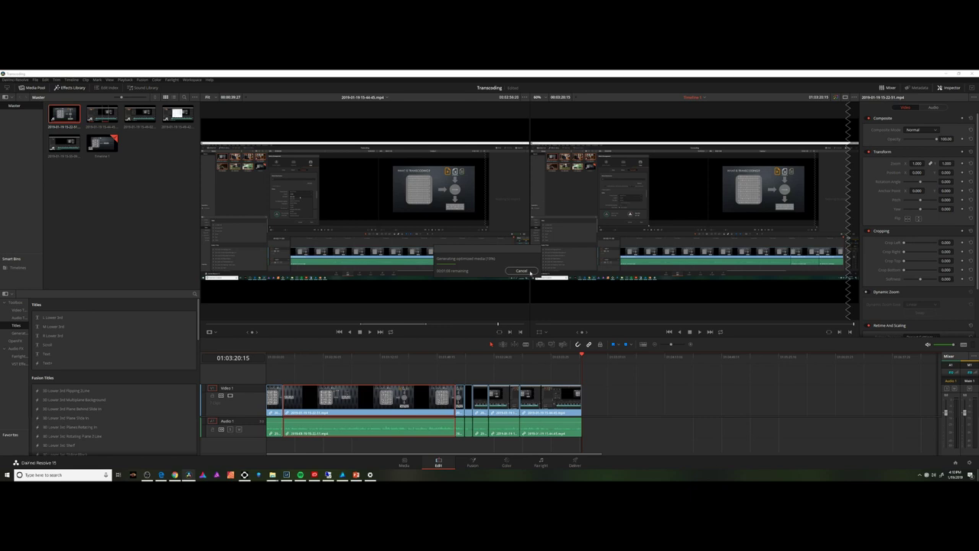
Step: Review the Deliver page's Advanced render settings, then return to Edit and the Video 1 clip's actions
left_click(576, 464)
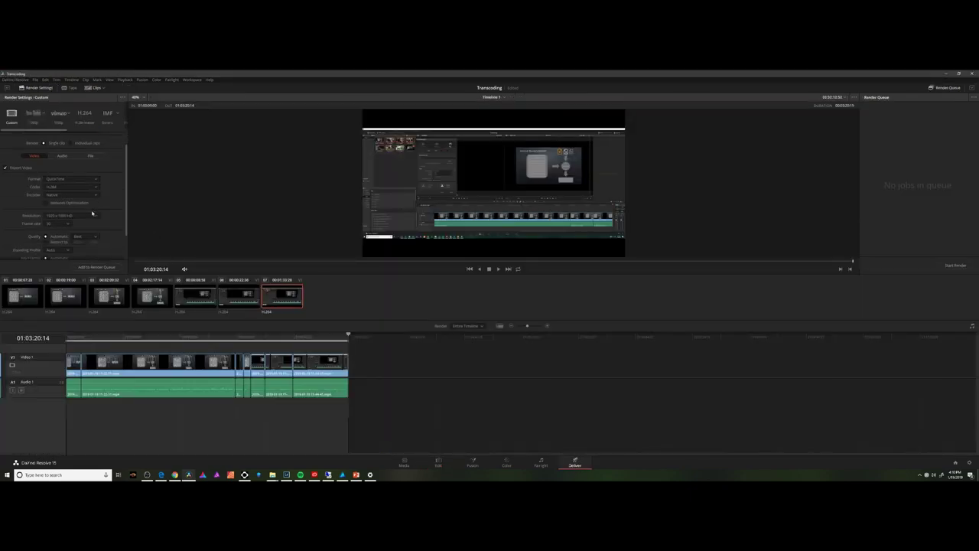
scroll(91, 212, "down", 2)
left_click(9, 248)
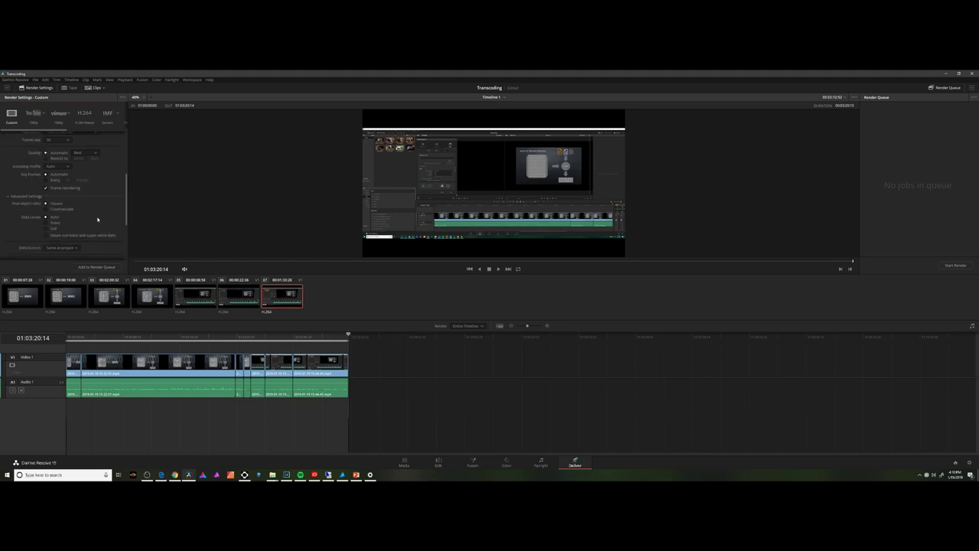
scroll(102, 221, "down", 4)
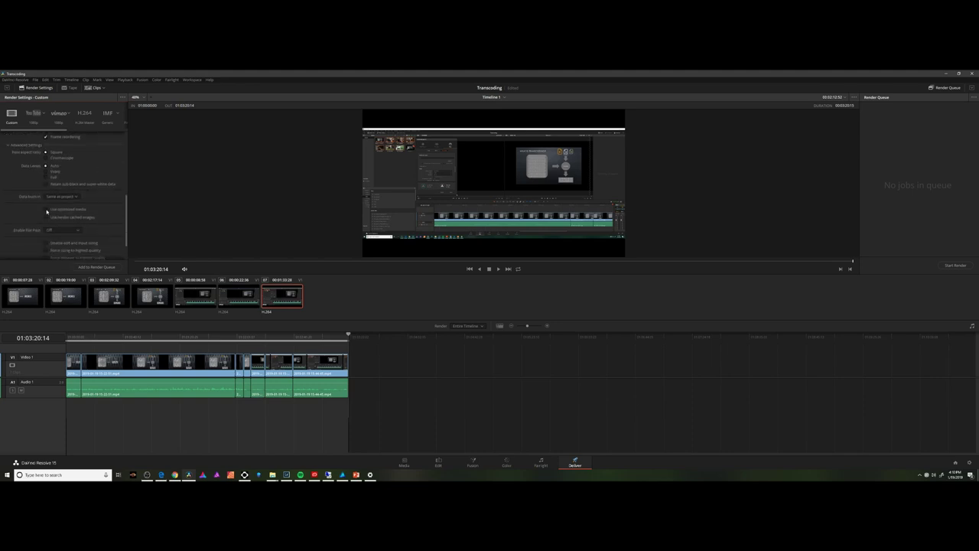
scroll(92, 214, "down", 1)
left_click(438, 462)
right_click(327, 392)
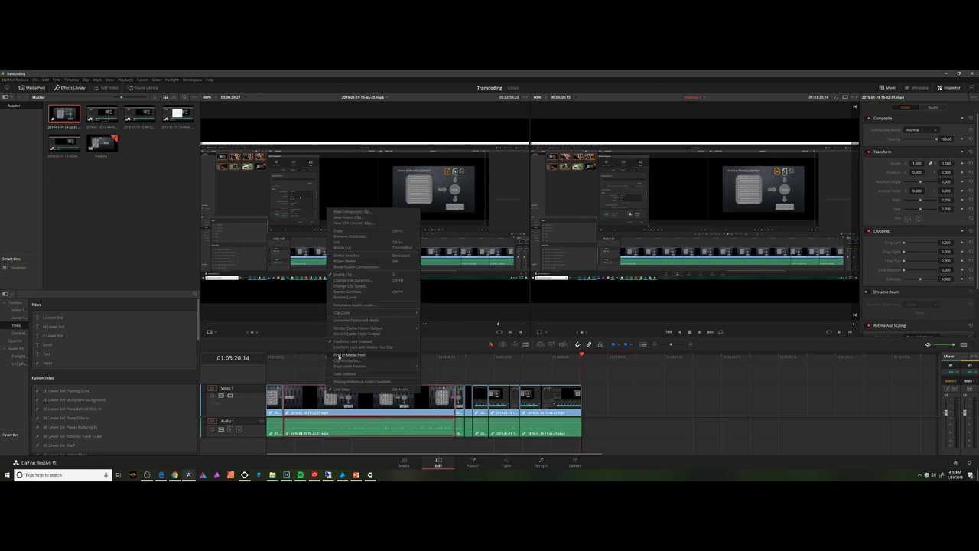